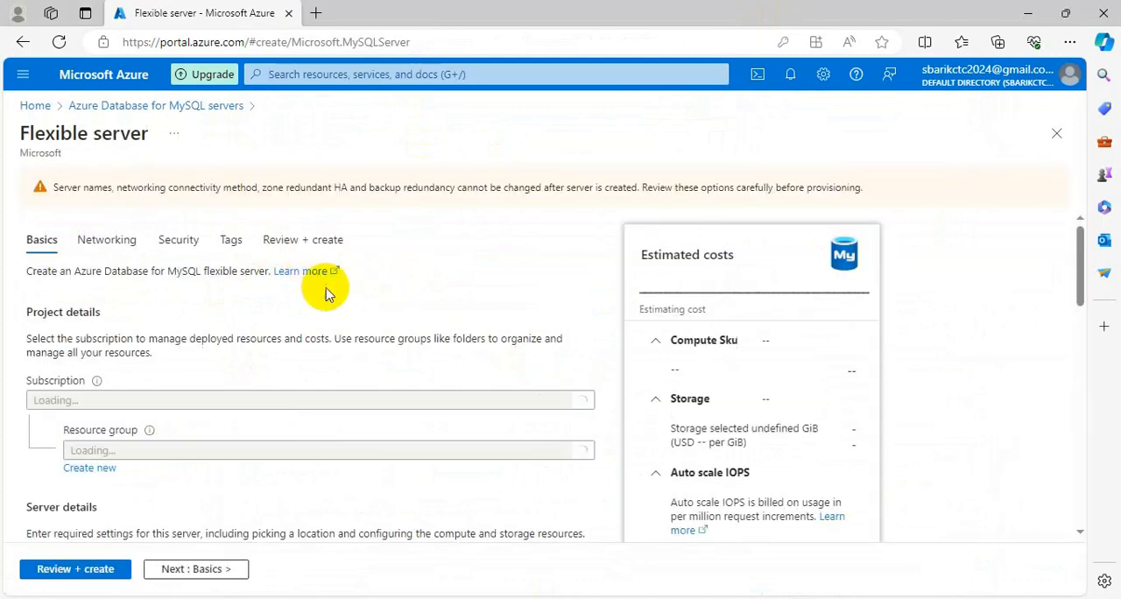
# - Assign the MySQL flexible server to the dms resource group and name the server azuresql
pyautogui.scroll(-3, 315, 333)
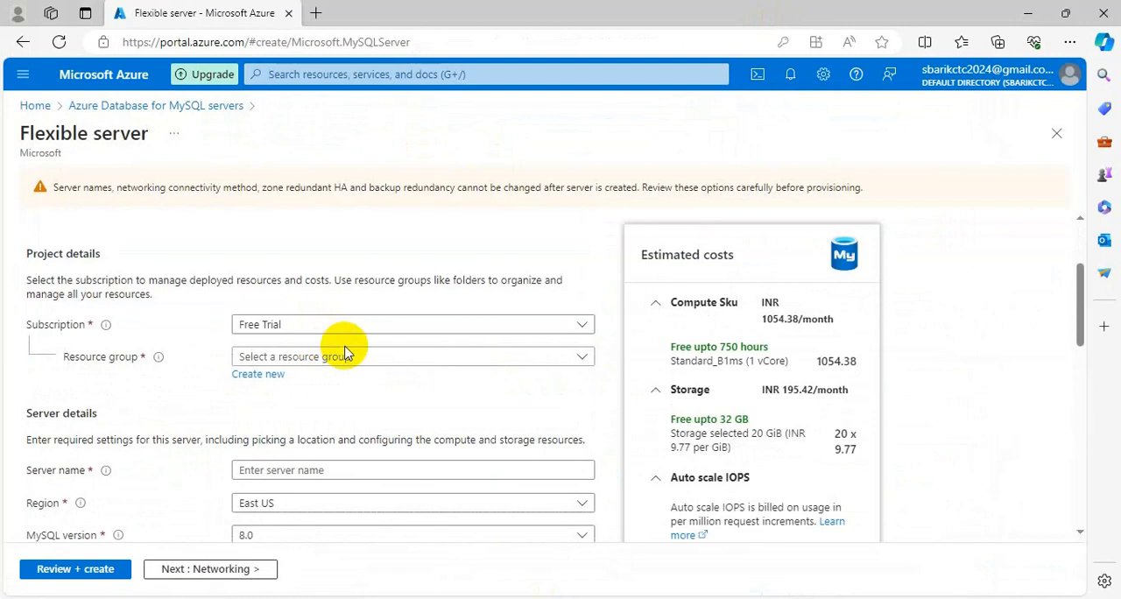
pyautogui.click(342, 356)
pyautogui.click(268, 417)
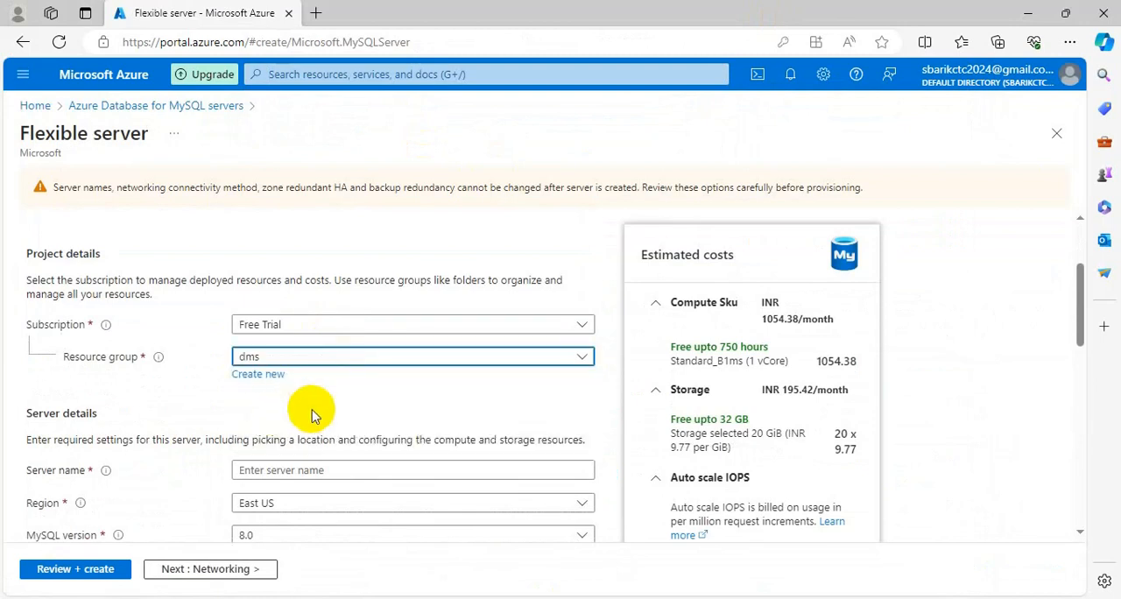
pyautogui.scroll(-1, 306, 408)
pyautogui.click(318, 370)
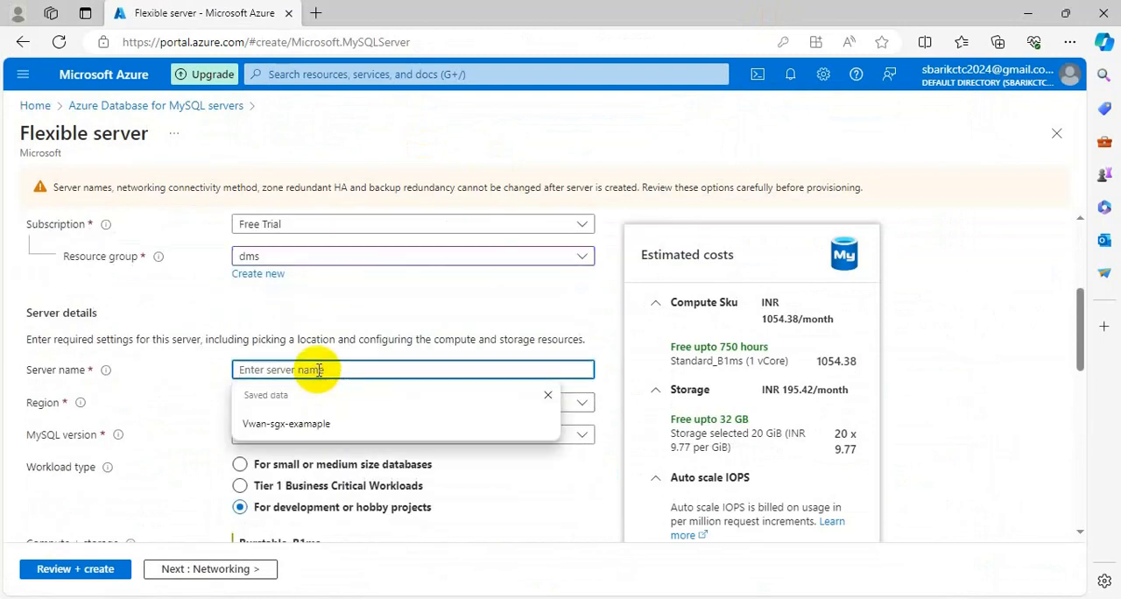
pyautogui.write('azuresql')
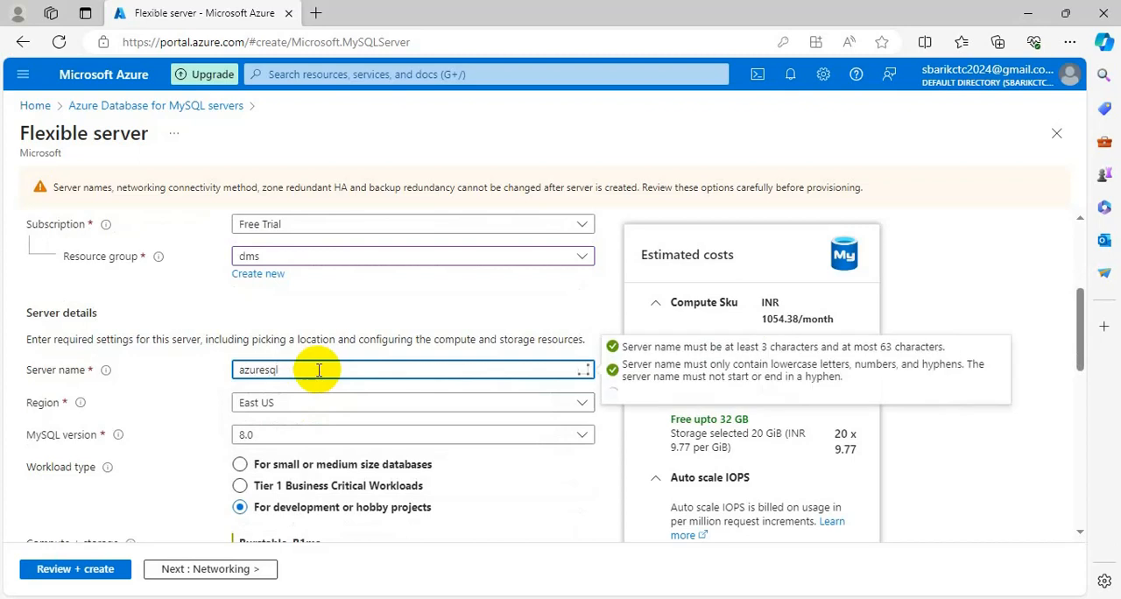
# - Set the server's region to Central India
pyautogui.scroll(-1, 322, 367)
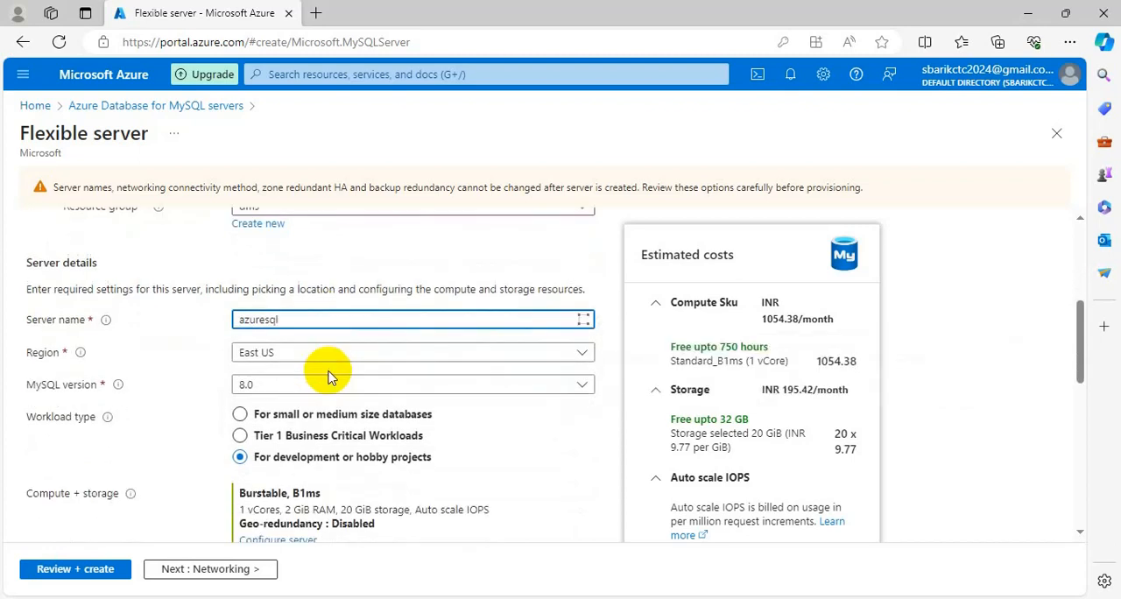
pyautogui.click(337, 366)
pyautogui.scroll(-3, 335, 486)
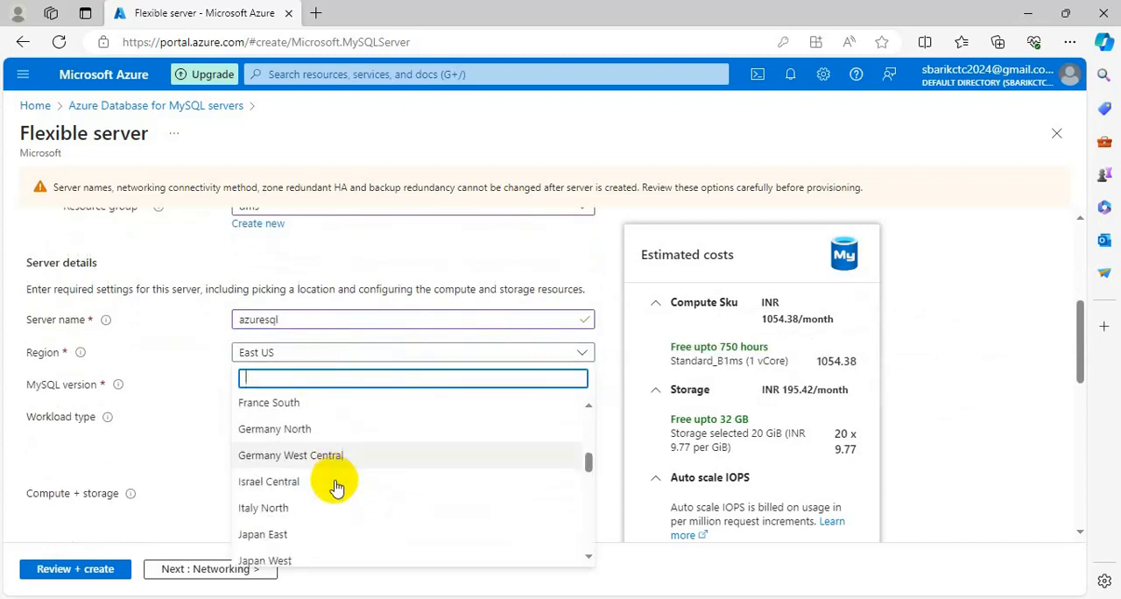
pyautogui.scroll(-5, 338, 498)
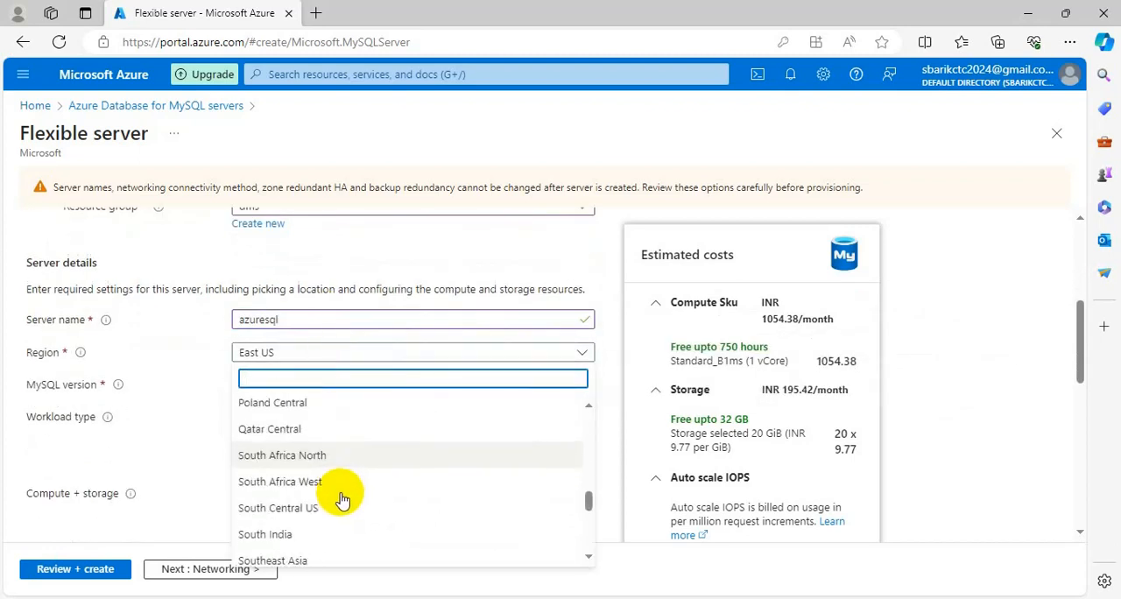
pyautogui.scroll(-5, 340, 495)
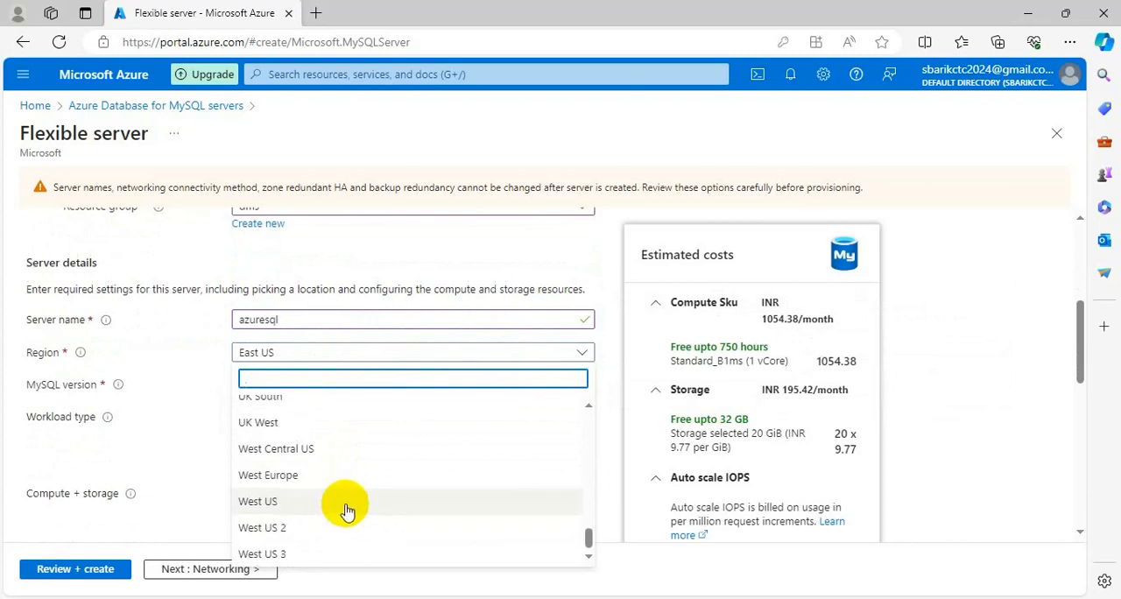
pyautogui.scroll(4, 345, 508)
pyautogui.scroll(10, 349, 509)
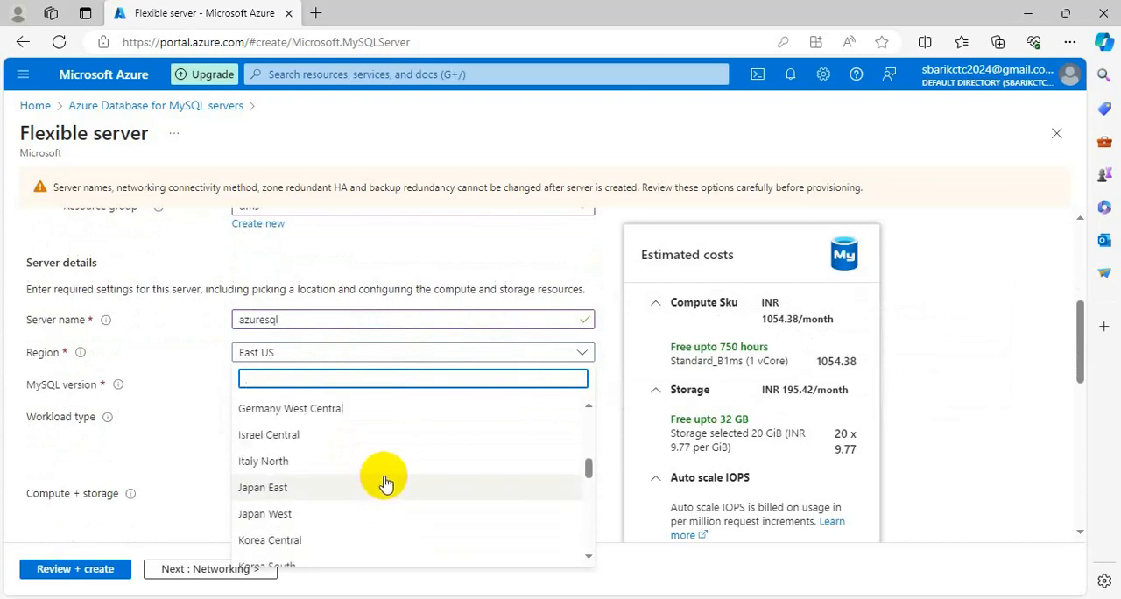
pyautogui.scroll(3, 385, 483)
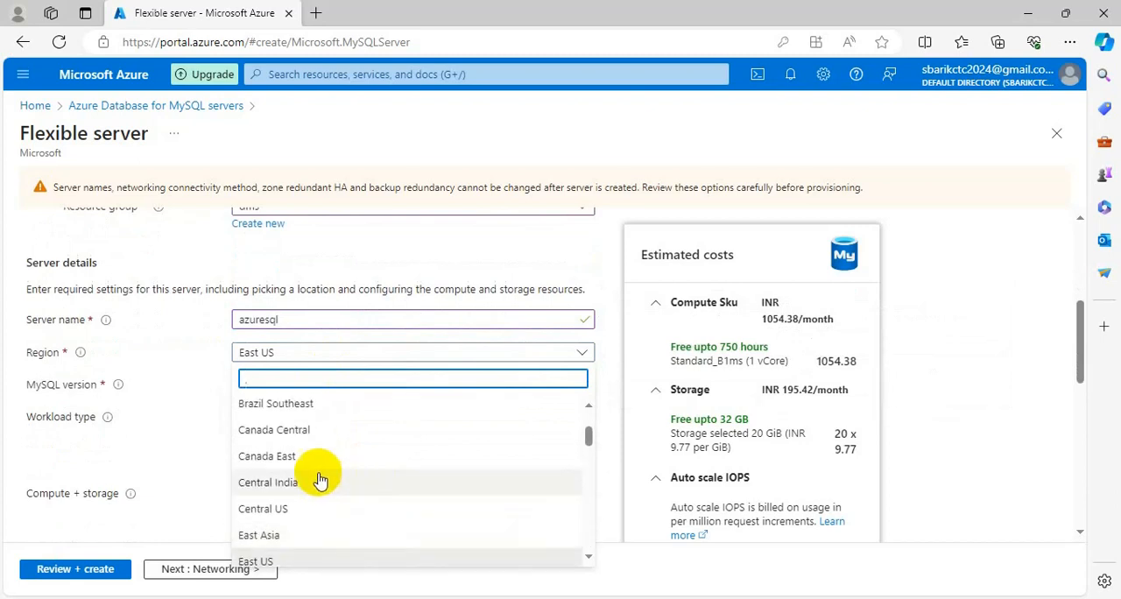
pyautogui.click(289, 483)
# - Choose the workload type for small or medium size databases and set the availability zone to 1
pyautogui.click(239, 414)
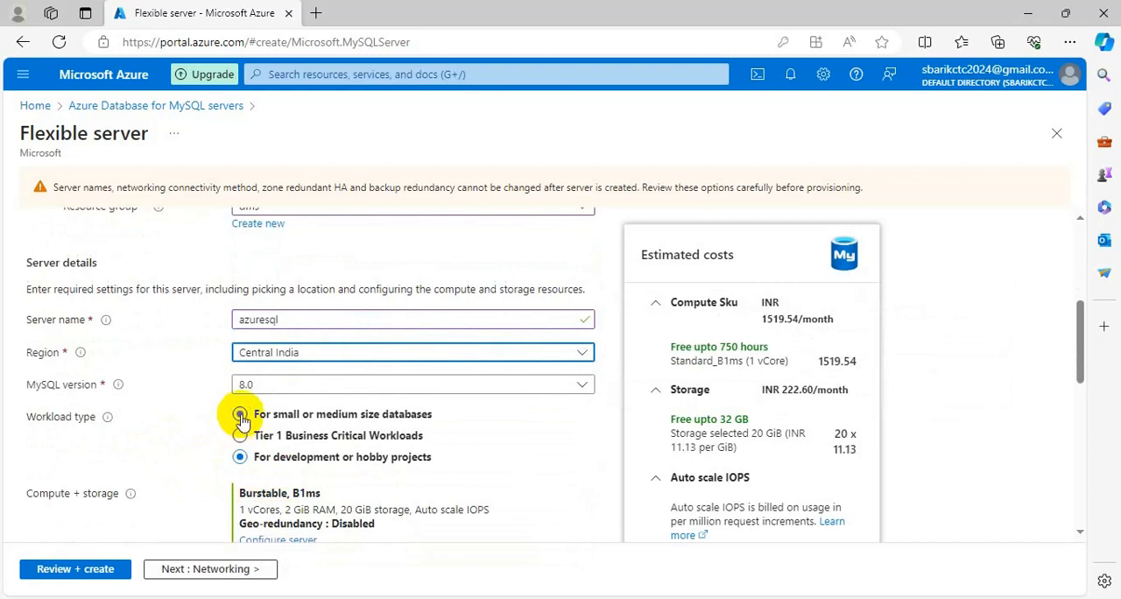
pyautogui.scroll(-2, 130, 451)
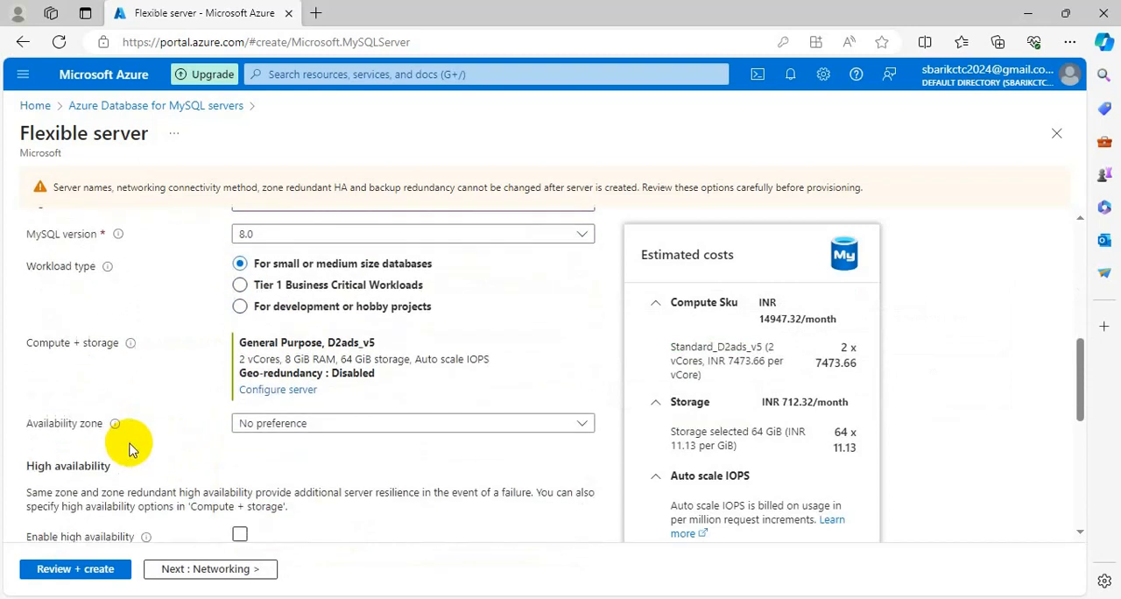
pyautogui.scroll(1, 130, 449)
pyautogui.moveTo(130, 448)
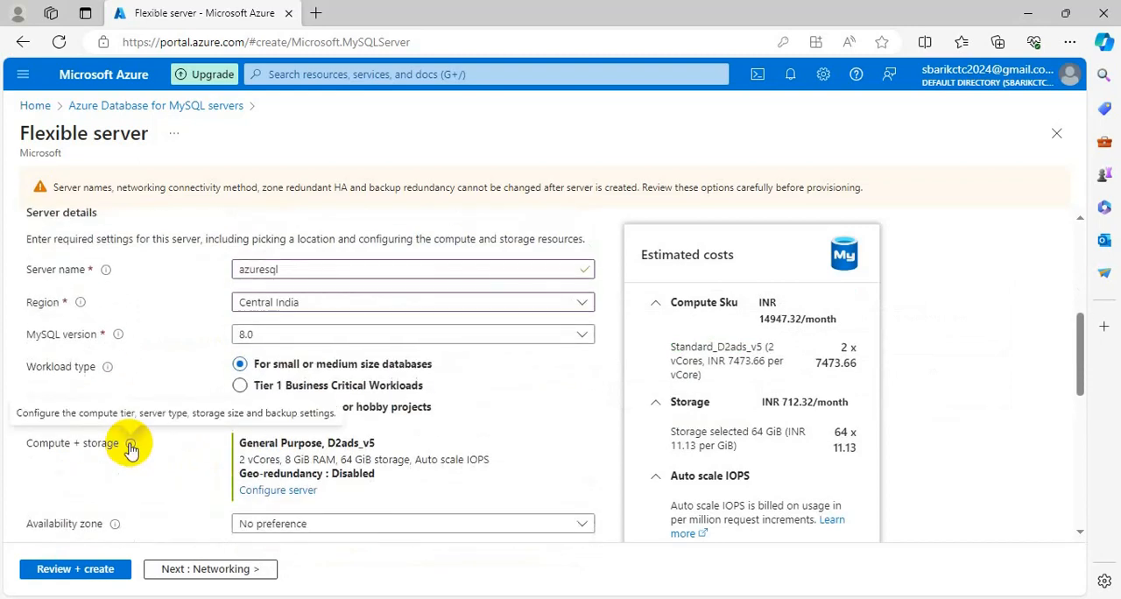
pyautogui.scroll(-3, 131, 446)
pyautogui.scroll(-3, 131, 443)
pyautogui.scroll(1, 296, 271)
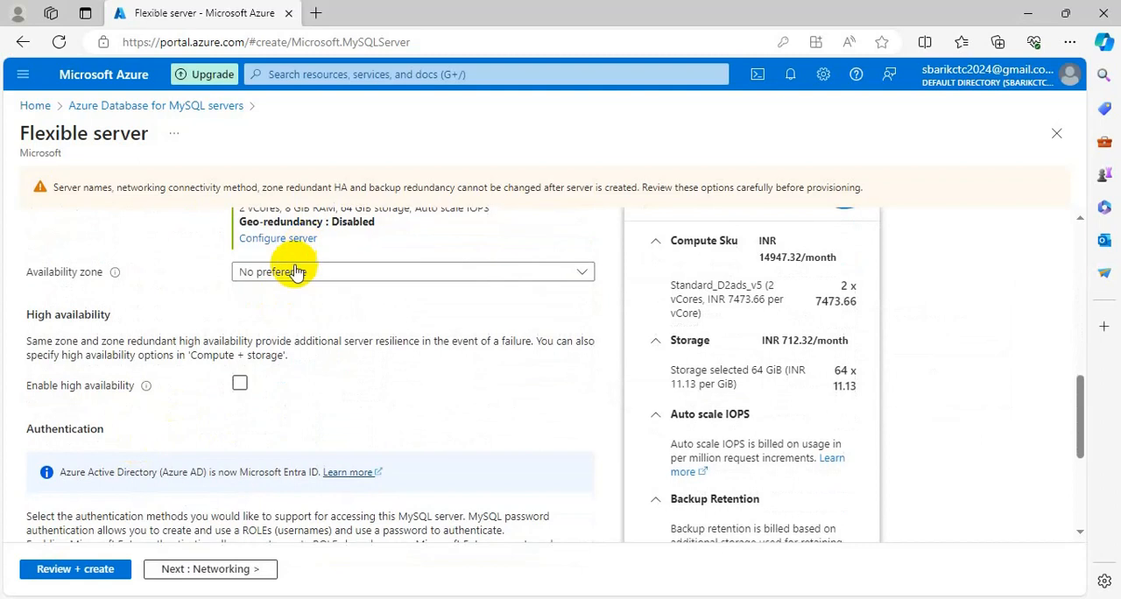
pyautogui.click(296, 271)
pyautogui.click(245, 324)
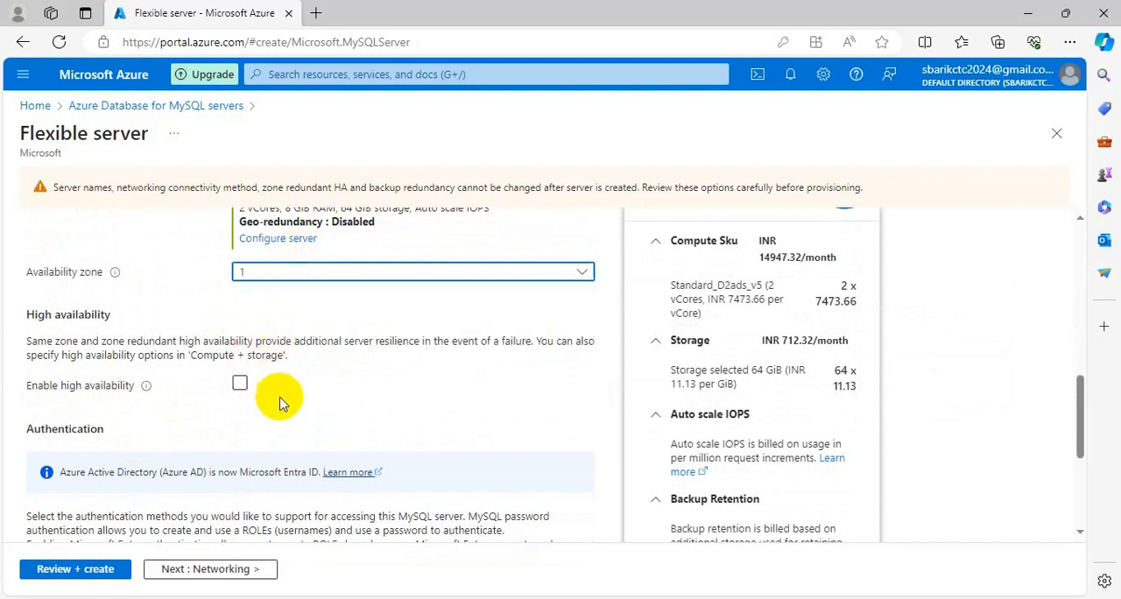
# - Set the server's admin username to azuresql, and enter and confirm the admin password
pyautogui.scroll(-5, 289, 398)
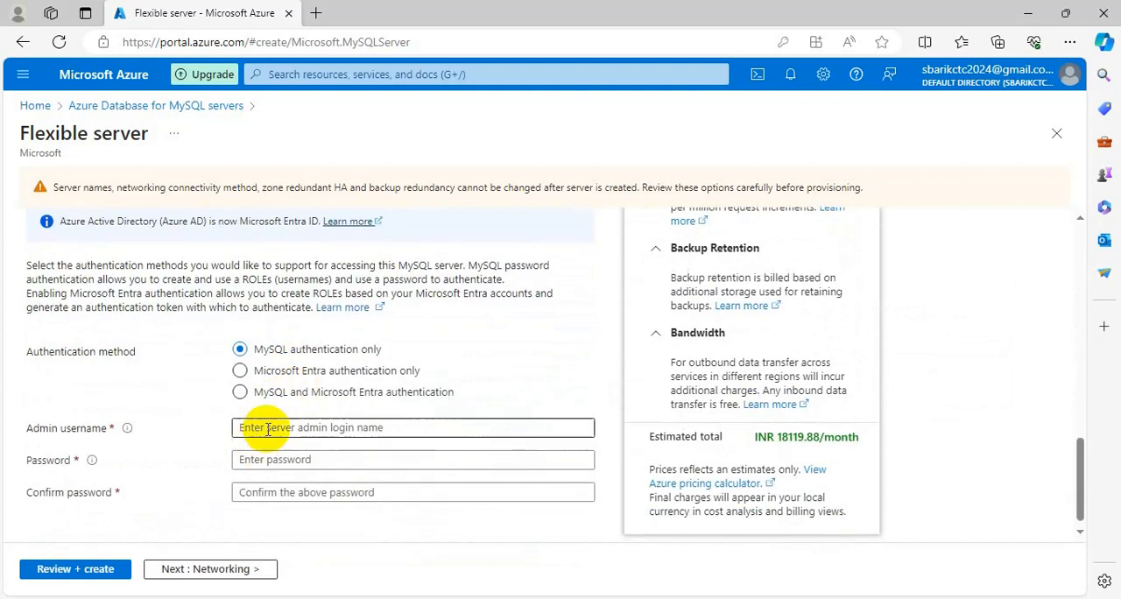
pyautogui.click(268, 429)
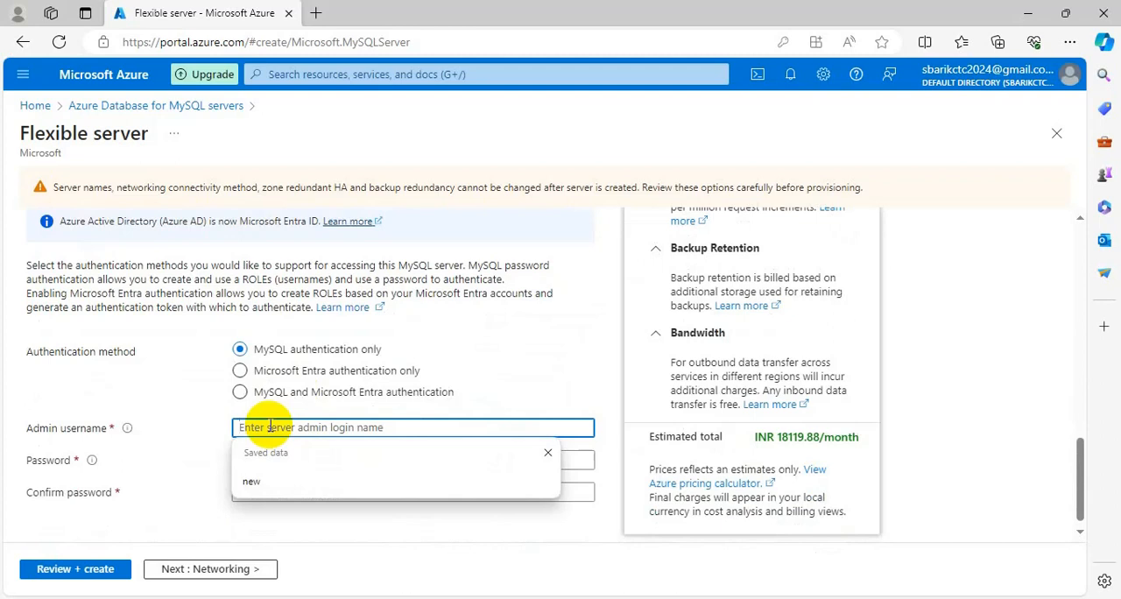
pyautogui.write('azureuser')
pyautogui.click(262, 457)
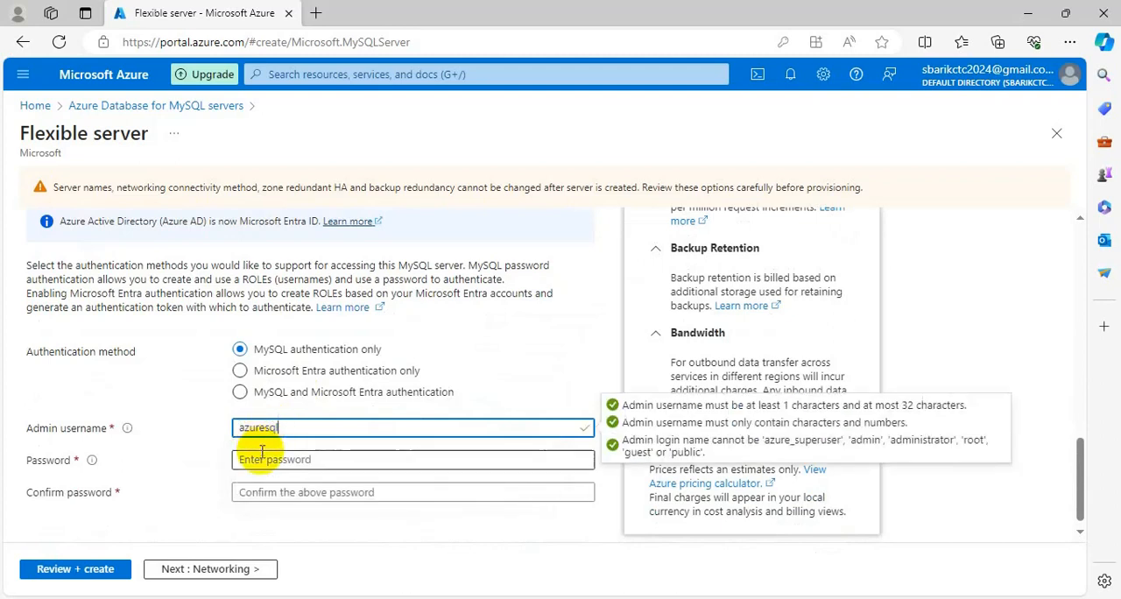
pyautogui.write('••••••')
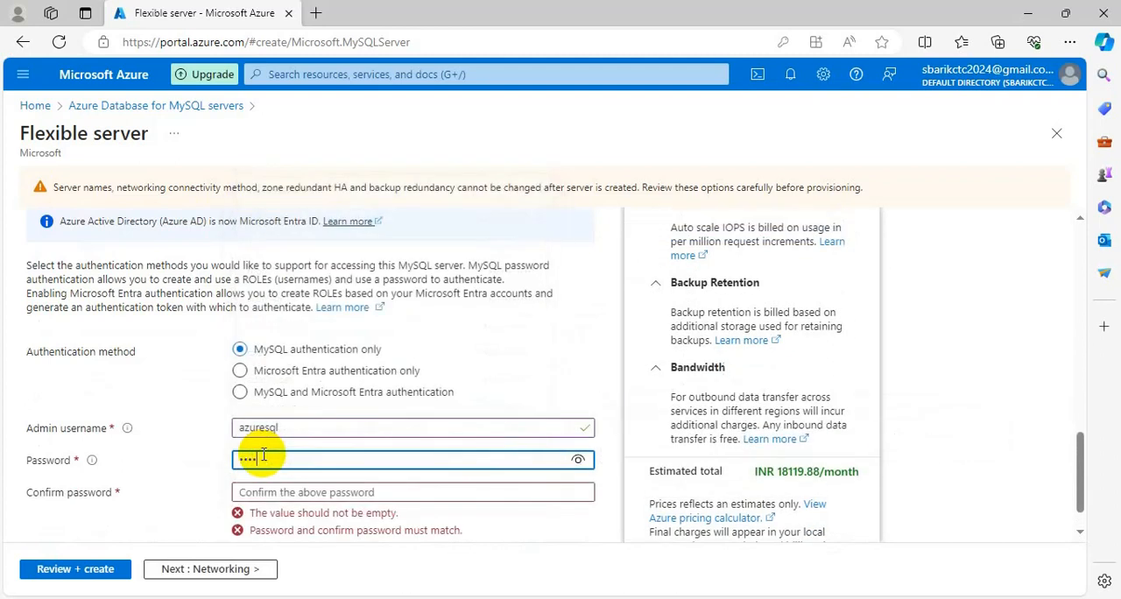
pyautogui.write('•••••')
pyautogui.press('Tab')
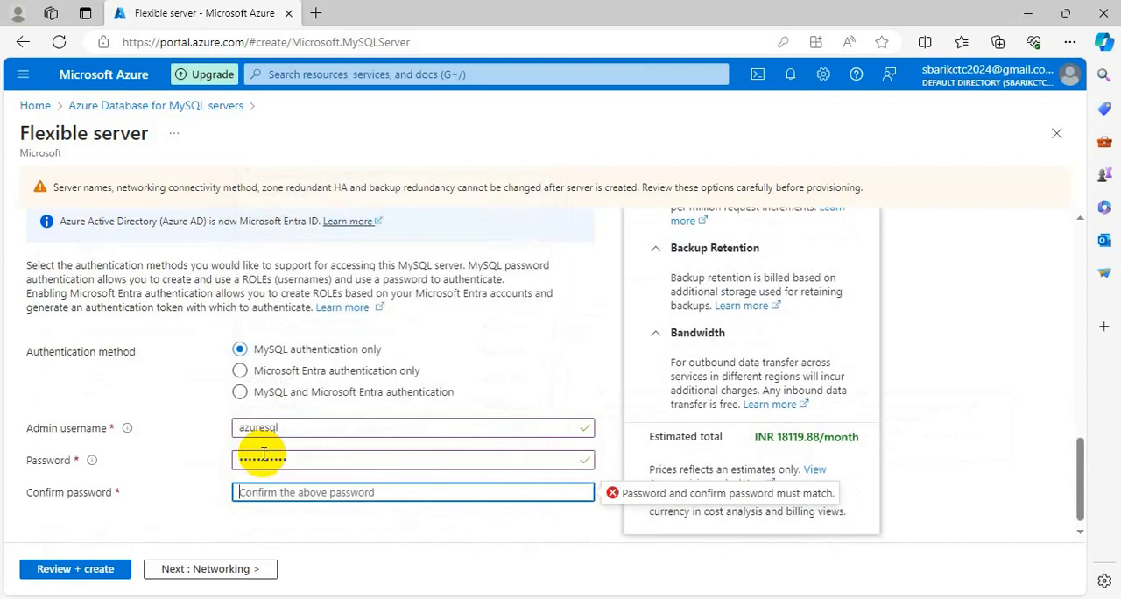
pyautogui.write('••••••••')
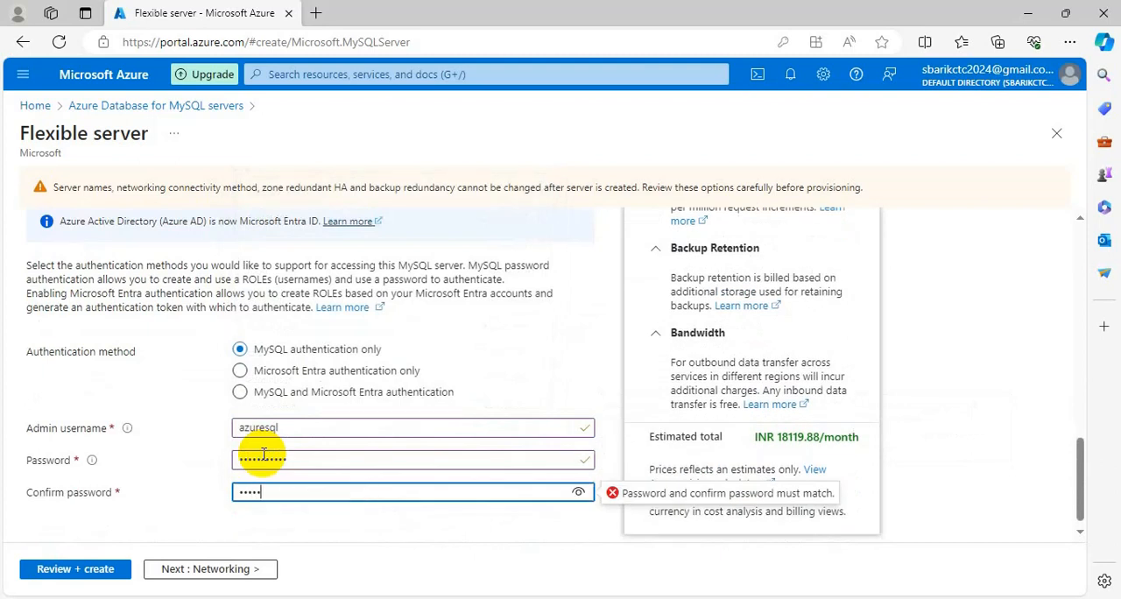
pyautogui.write('•••')
pyautogui.click(322, 538)
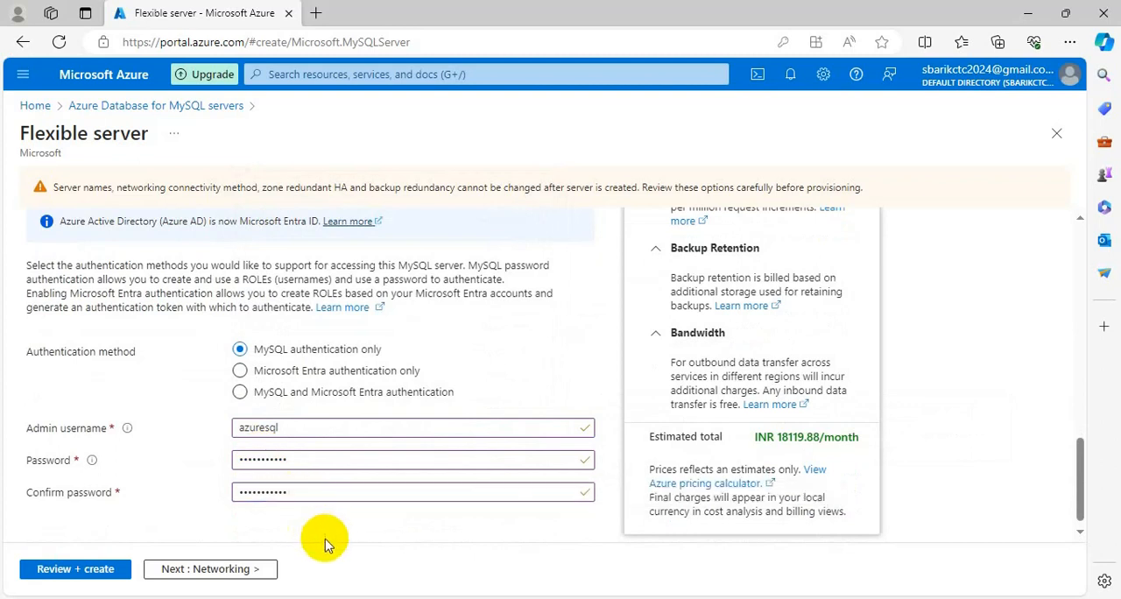
# - In the networking settings, allow public access from any Azure service within Azure to this server
pyautogui.scroll(10, 363, 508)
pyautogui.scroll(-10, 372, 506)
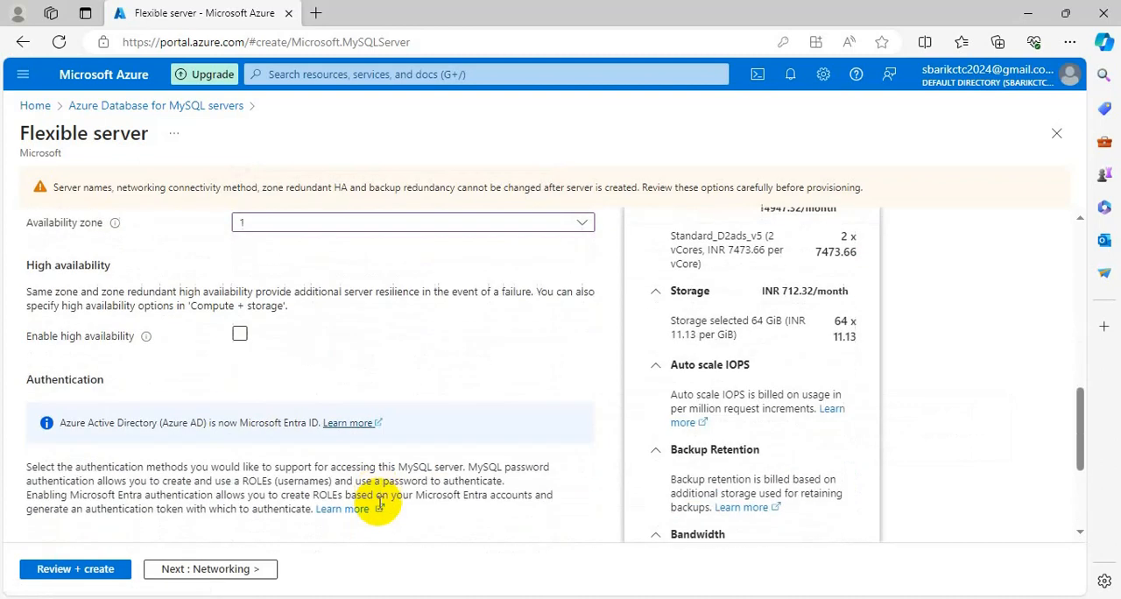
pyautogui.scroll(3, 383, 503)
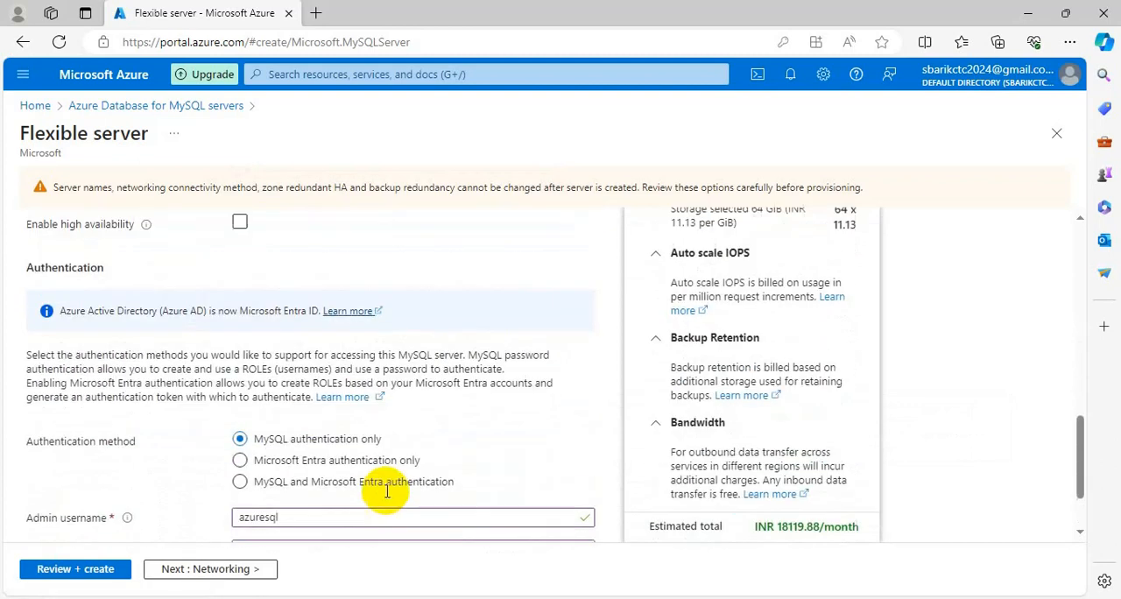
pyautogui.scroll(3, 333, 408)
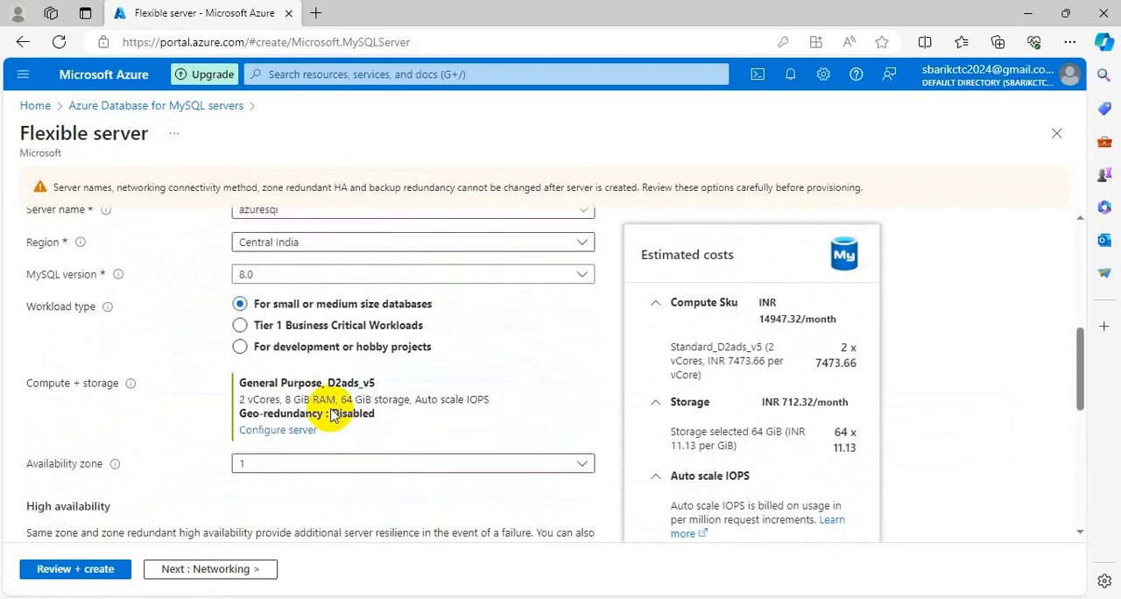
pyautogui.scroll(2, 331, 409)
pyautogui.scroll(3, 331, 409)
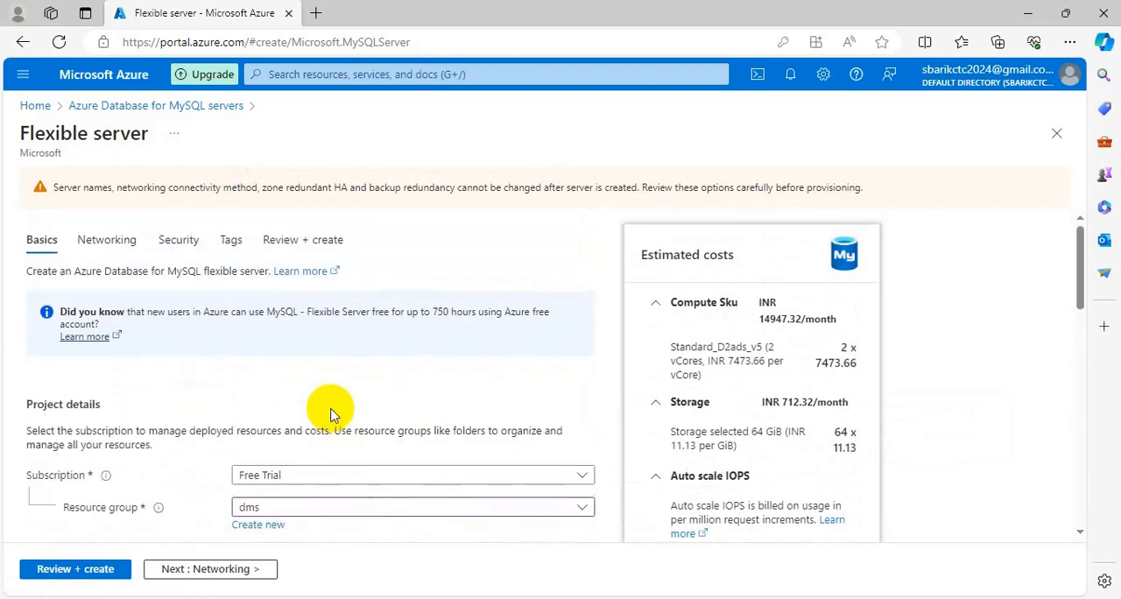
pyautogui.click(104, 239)
pyautogui.scroll(-3, 293, 385)
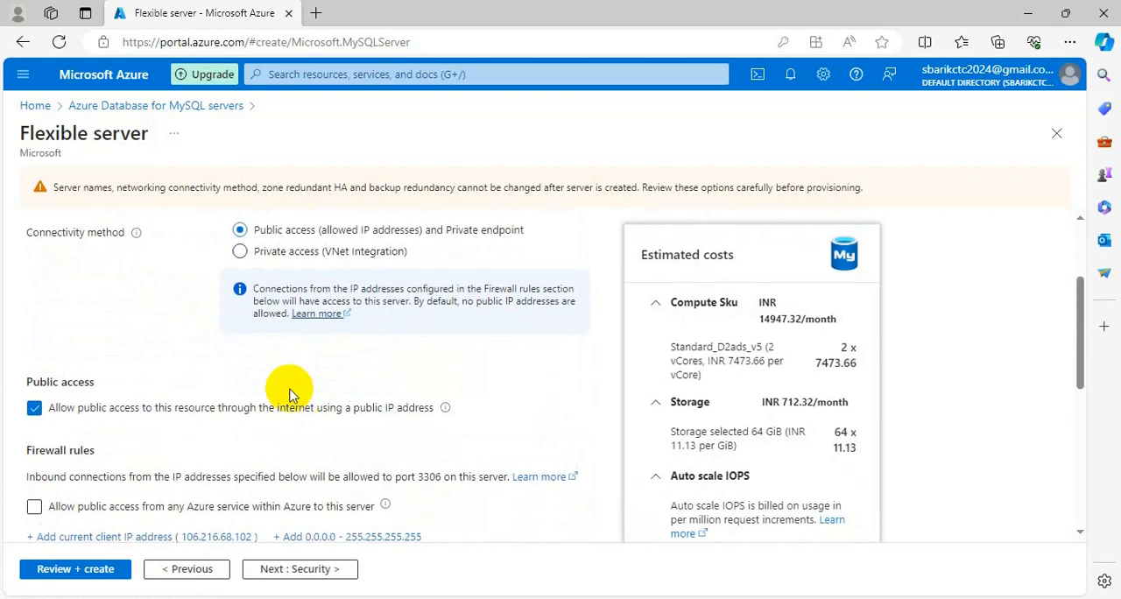
pyautogui.scroll(-1, 87, 447)
pyautogui.click(34, 456)
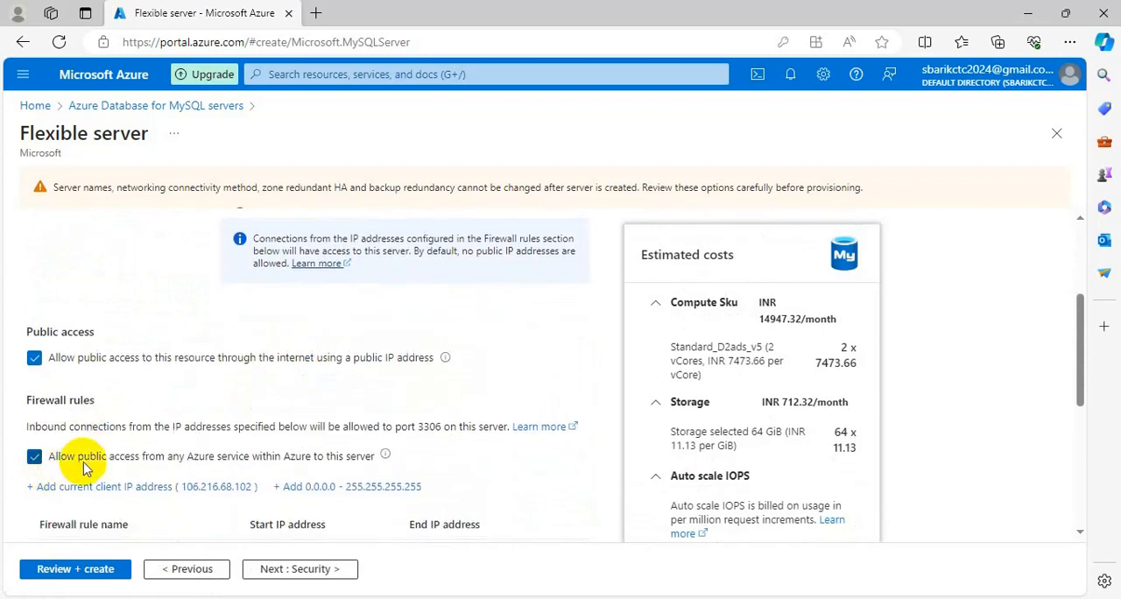
# - Look through the security and tags settings without changing them, and bring up the review summary for the server
pyautogui.scroll(2, 307, 441)
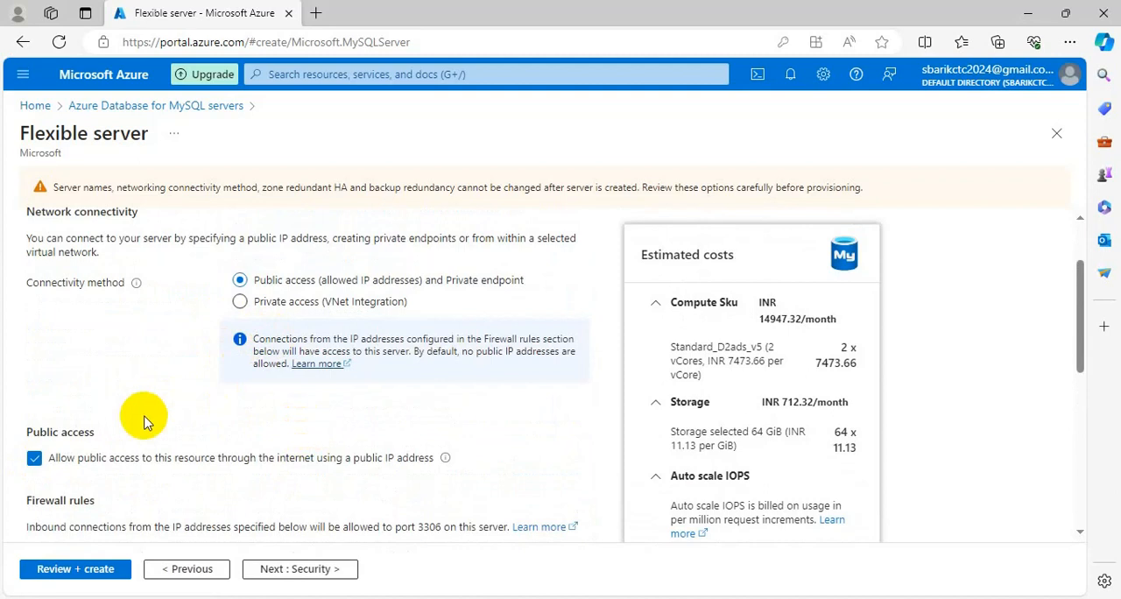
pyautogui.scroll(3, 144, 421)
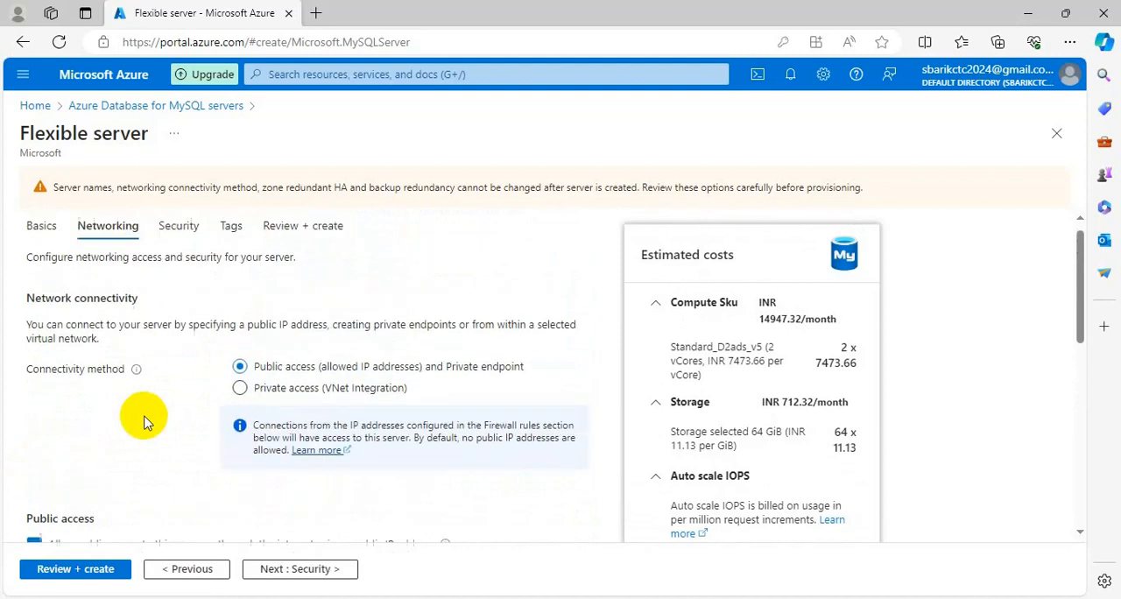
pyautogui.click(182, 249)
pyautogui.scroll(-5, 271, 437)
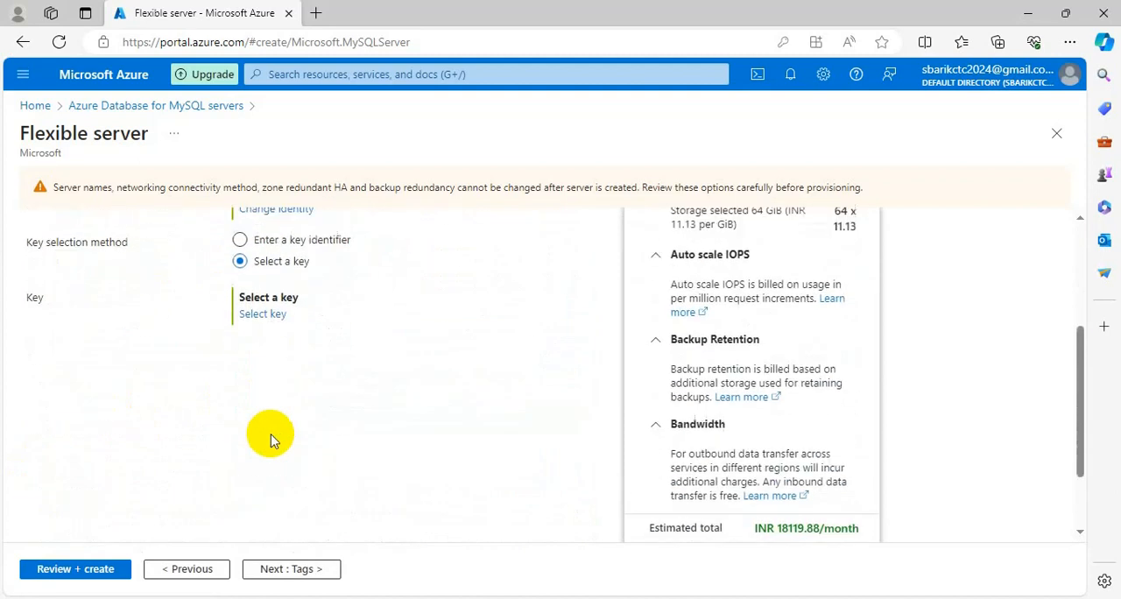
pyautogui.scroll(5, 271, 438)
pyautogui.click(233, 242)
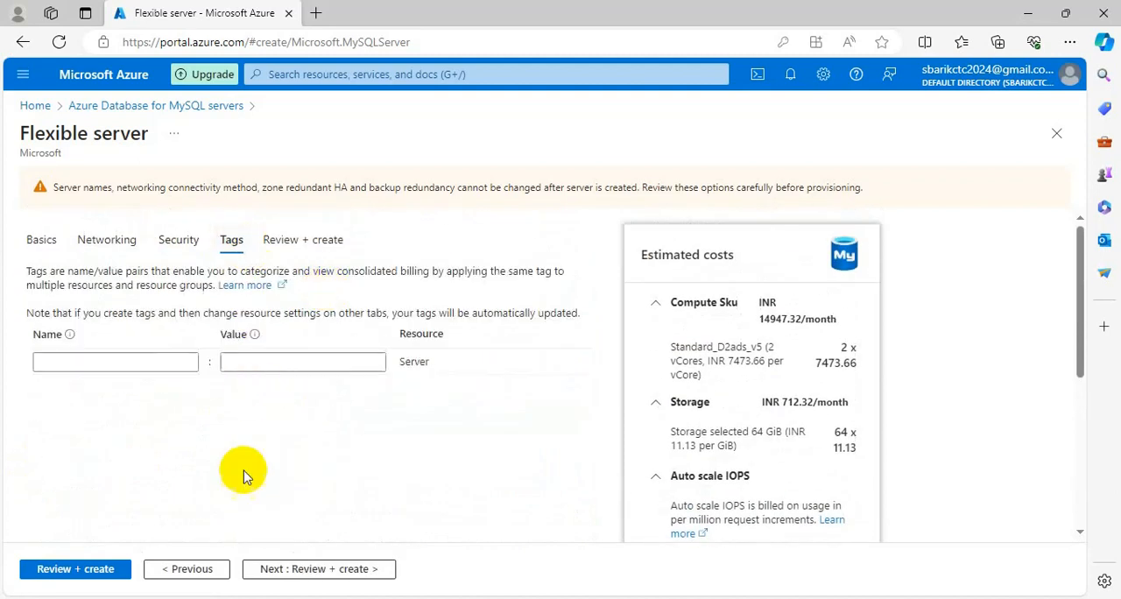
pyautogui.click(75, 569)
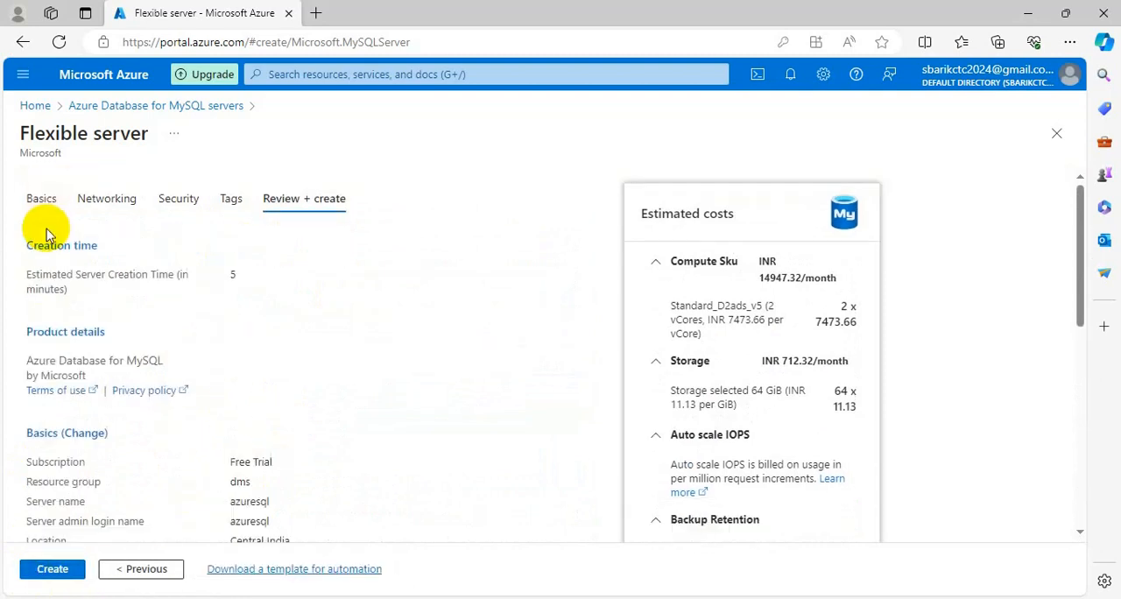
# - Recheck the server's basic settings, from project details to compute, high availability and authentication, and return to the review summary
pyautogui.click(39, 198)
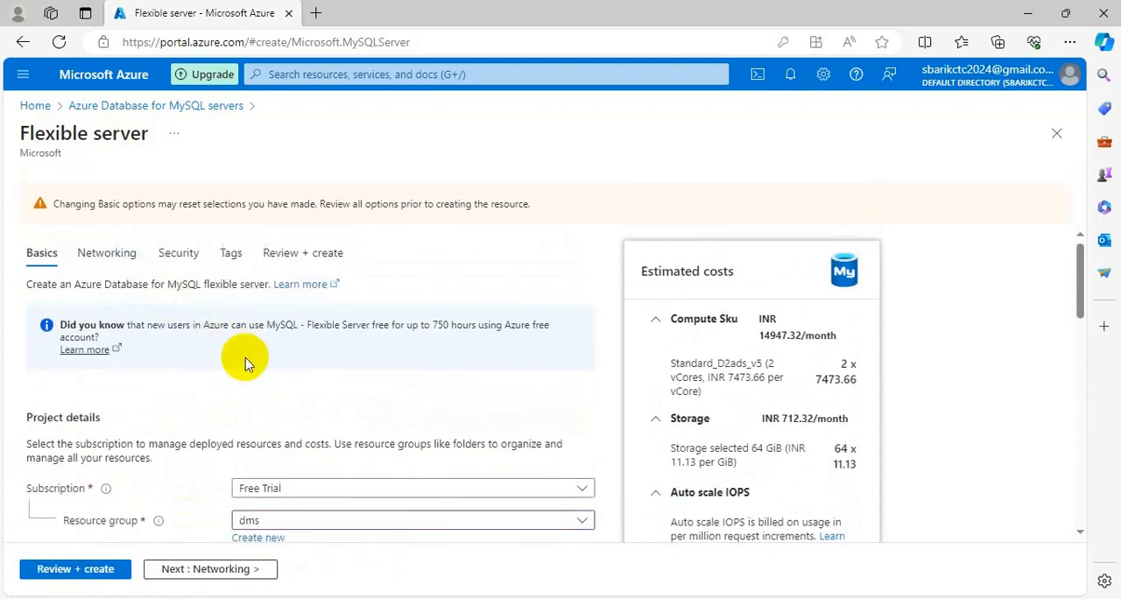
pyautogui.scroll(-2, 247, 362)
pyautogui.scroll(-2, 251, 365)
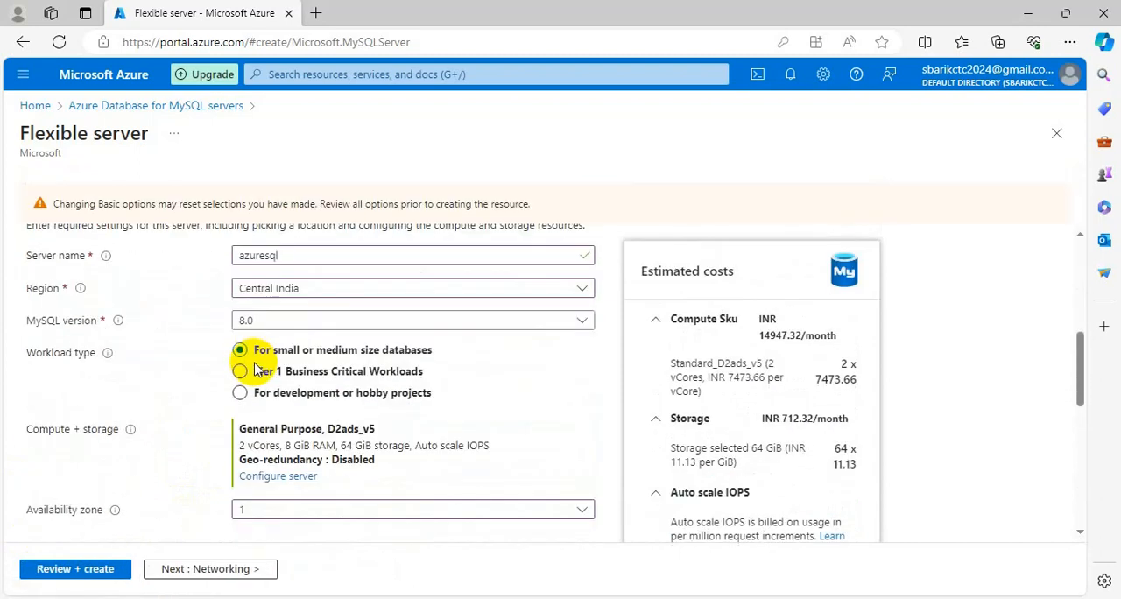
pyautogui.scroll(-2, 256, 368)
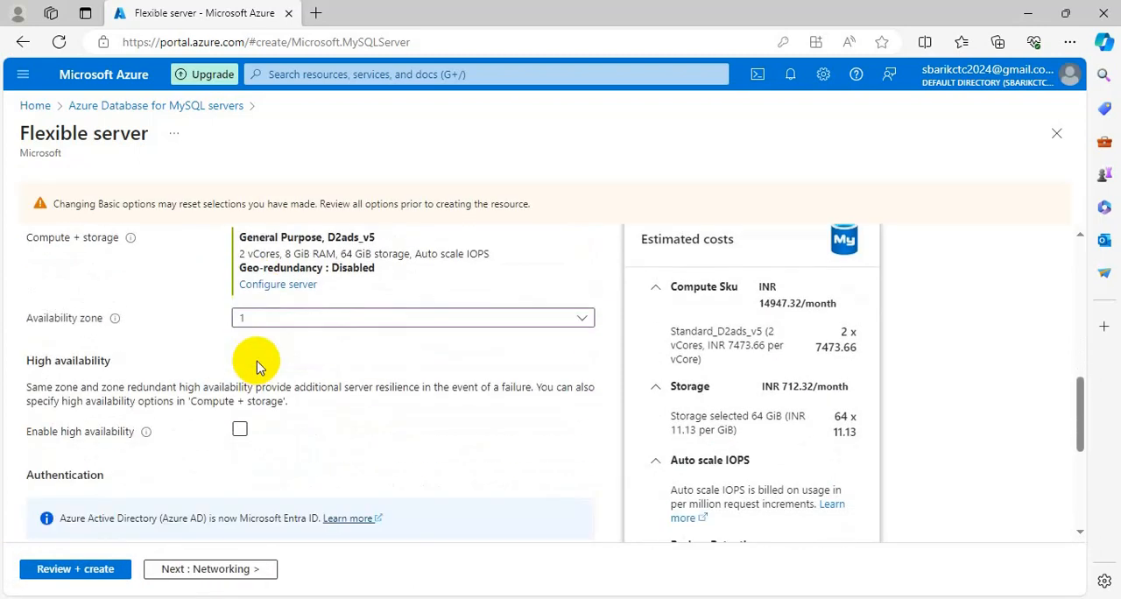
pyautogui.scroll(-3, 256, 368)
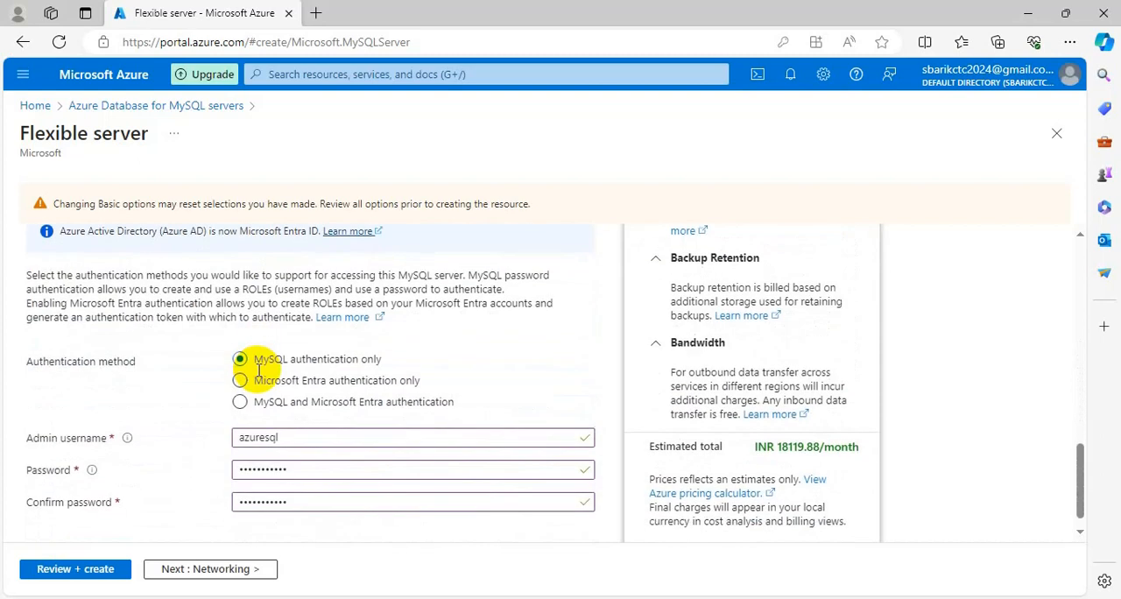
pyautogui.click(78, 567)
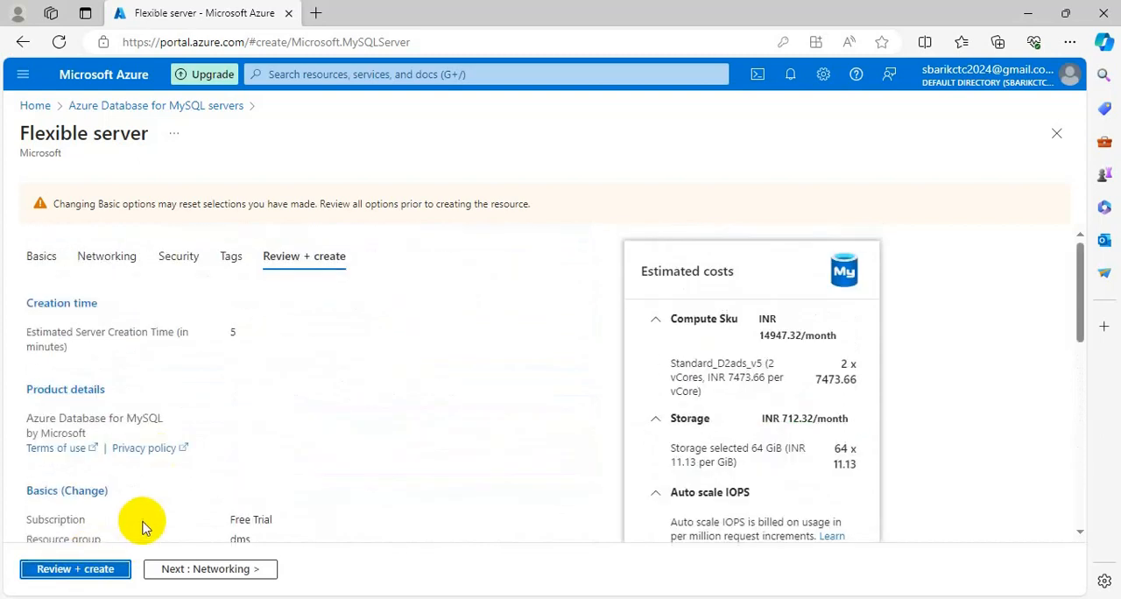
# - Create the azuresql flexible server and refresh its deployment overview to check the deployment progress
pyautogui.click(52, 571)
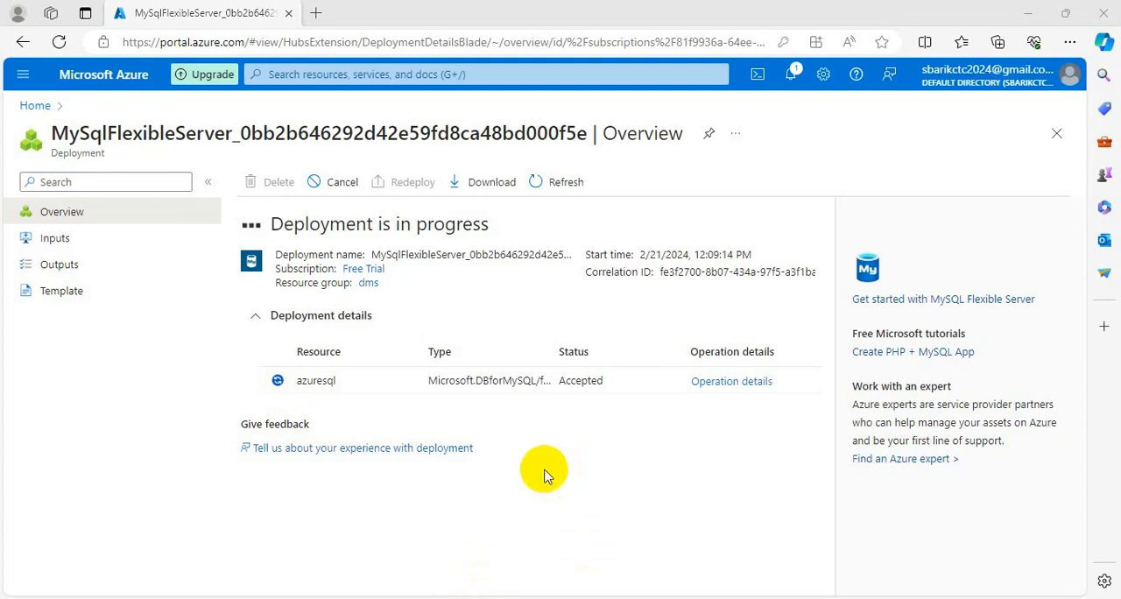
pyautogui.click(574, 184)
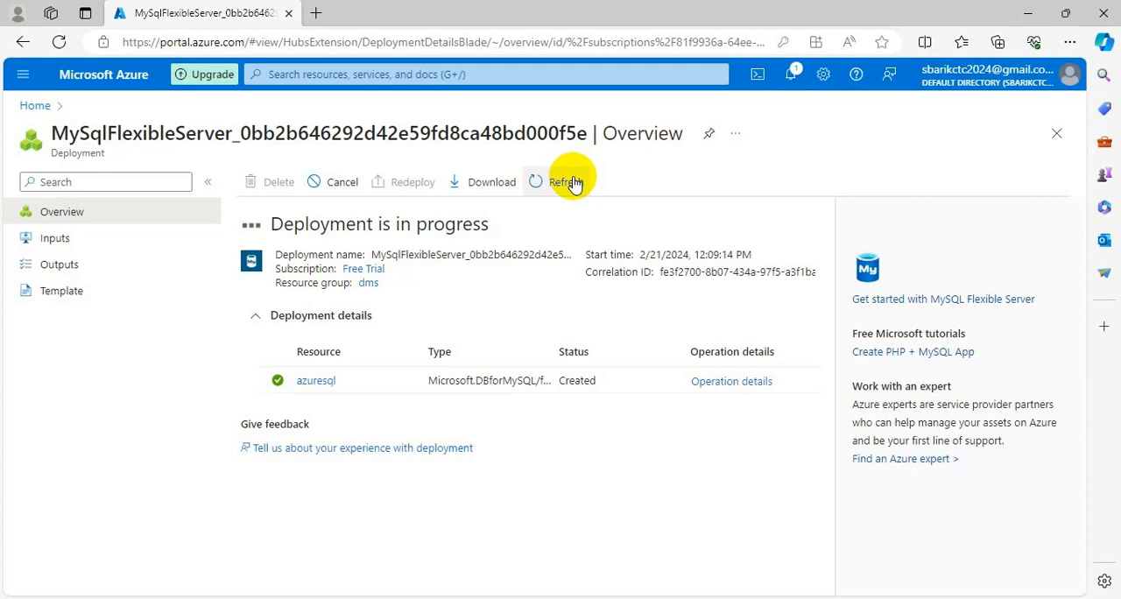
pyautogui.click(565, 183)
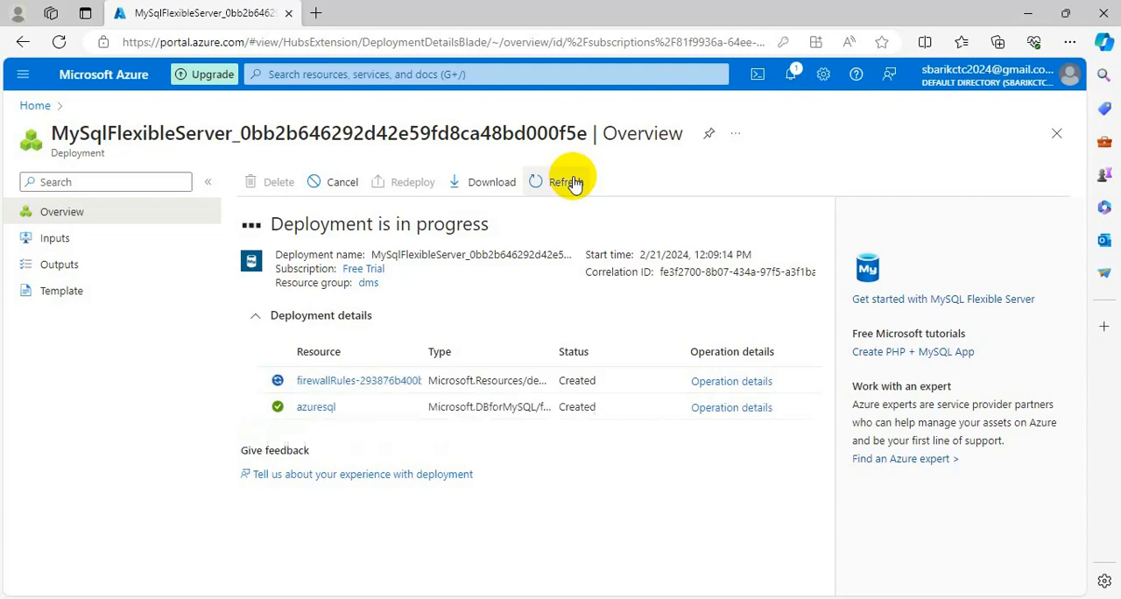